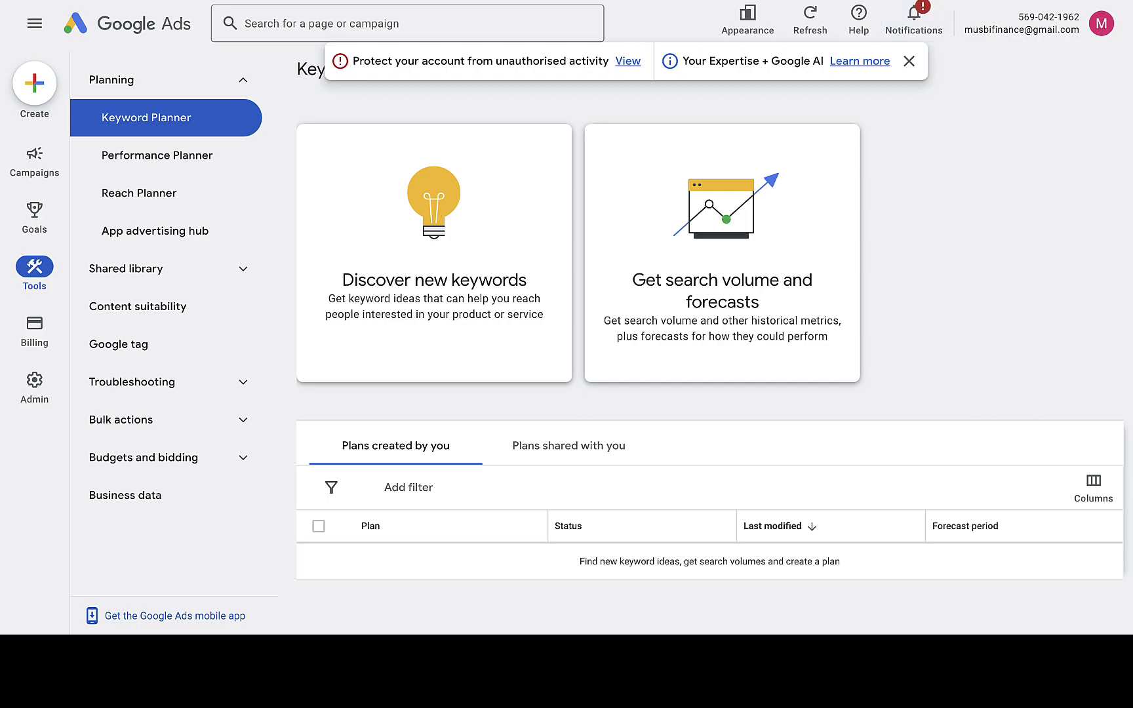
Switch to the browser tab with Google results for 'google keyword planner'.
click(951, 1)
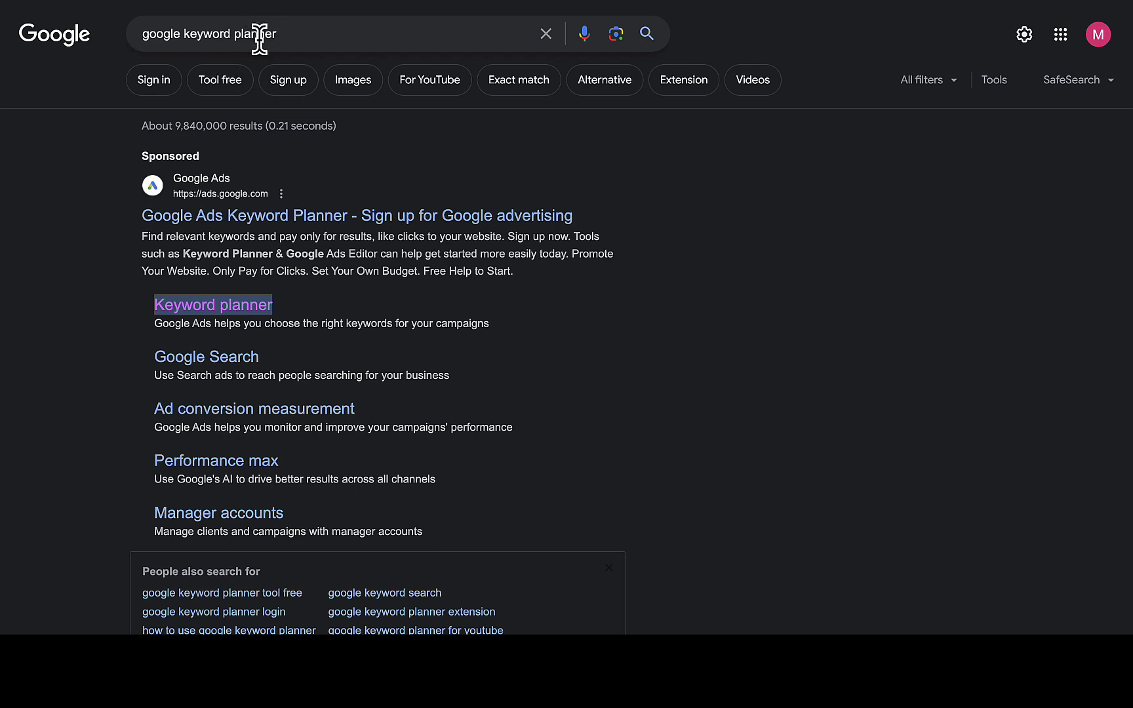
Open the sponsored Google Ads Keyword Planner search result.
click(102, 298)
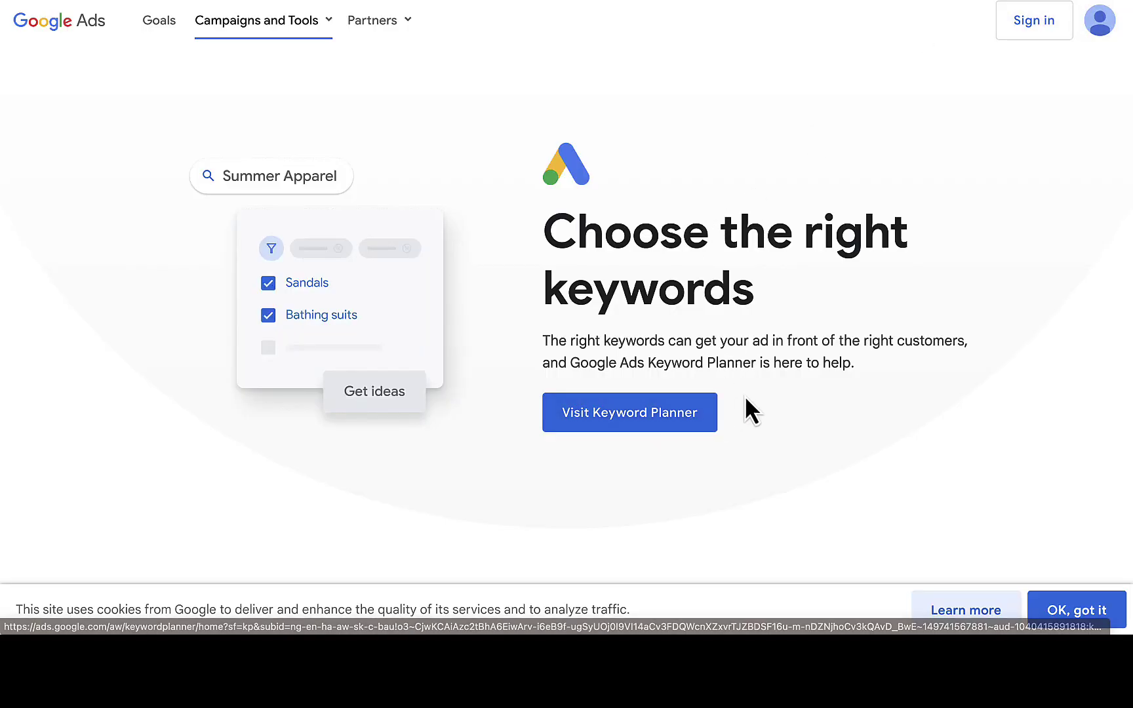
Sign in to Google Ads, go to Campaigns and Tools > Keyword Planner, and launch the planner.
click(1035, 40)
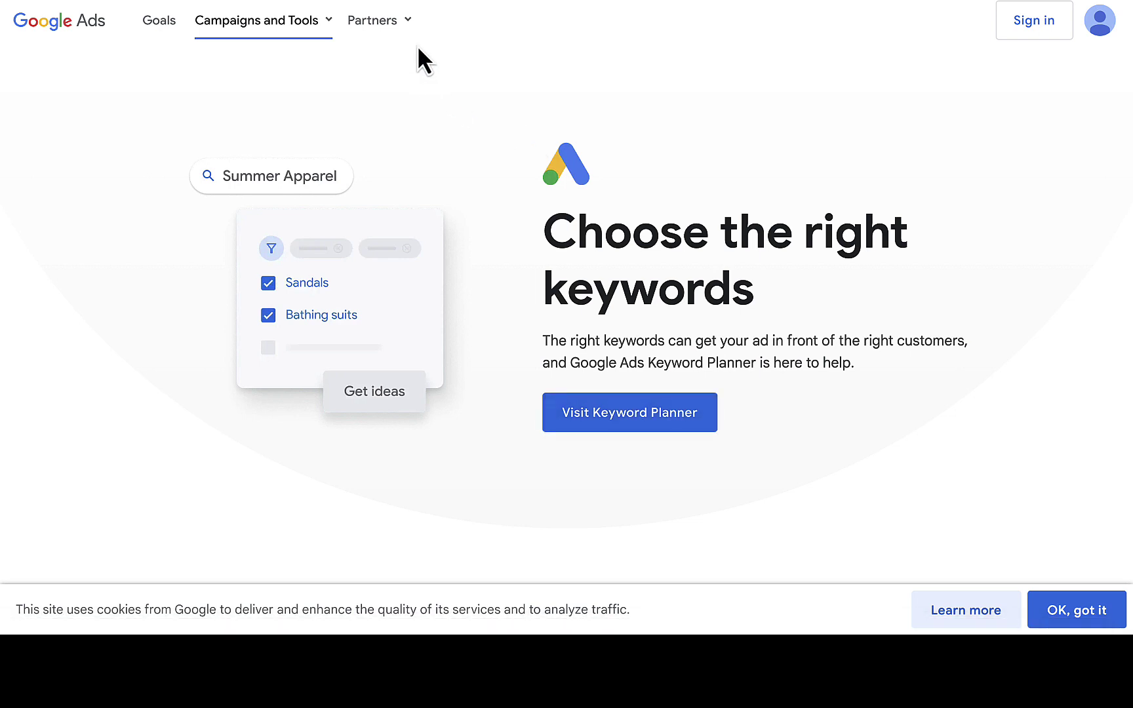
click(406, 22)
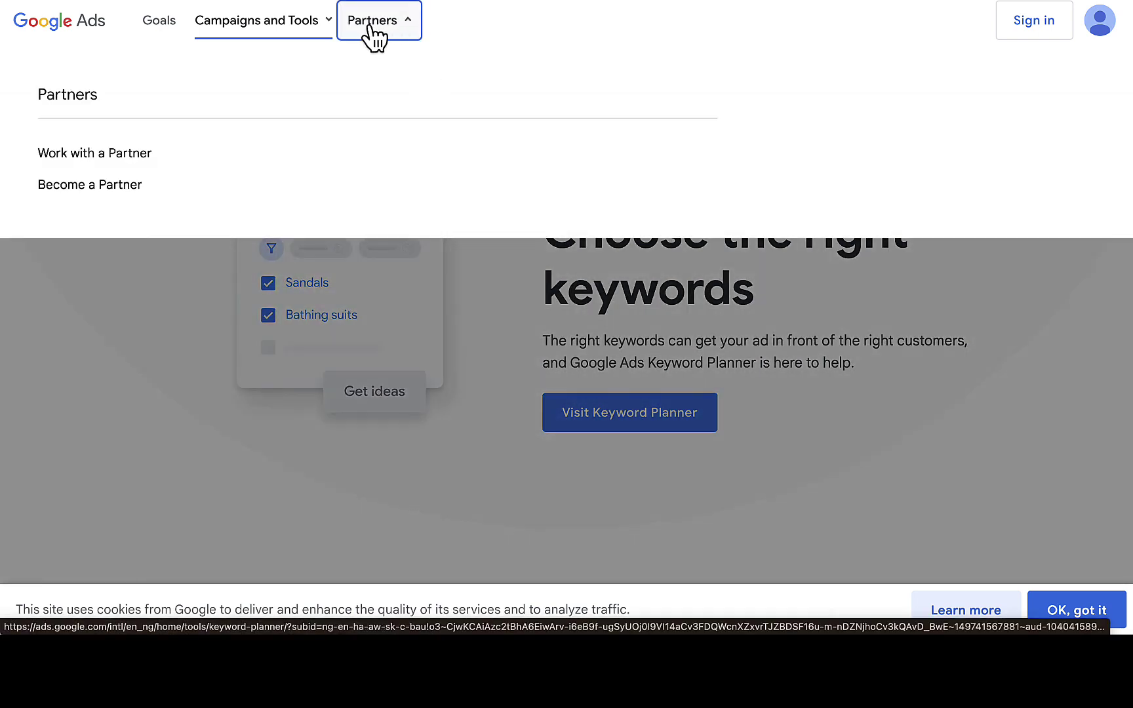
click(337, 29)
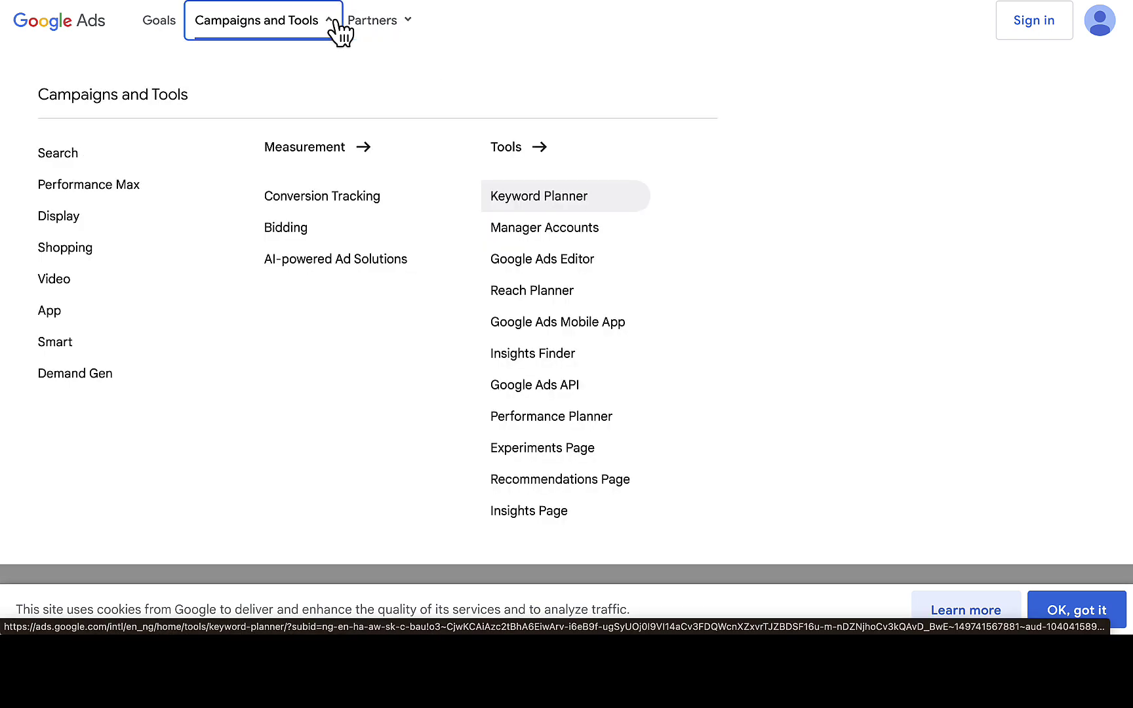
click(524, 196)
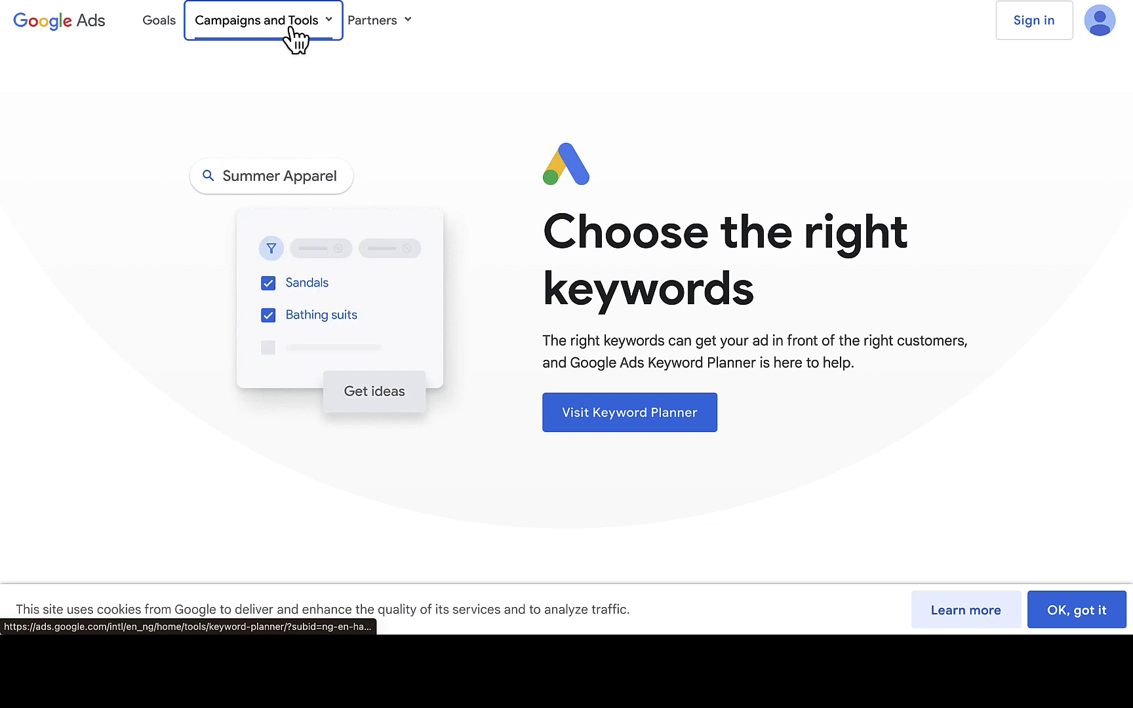
click(331, 25)
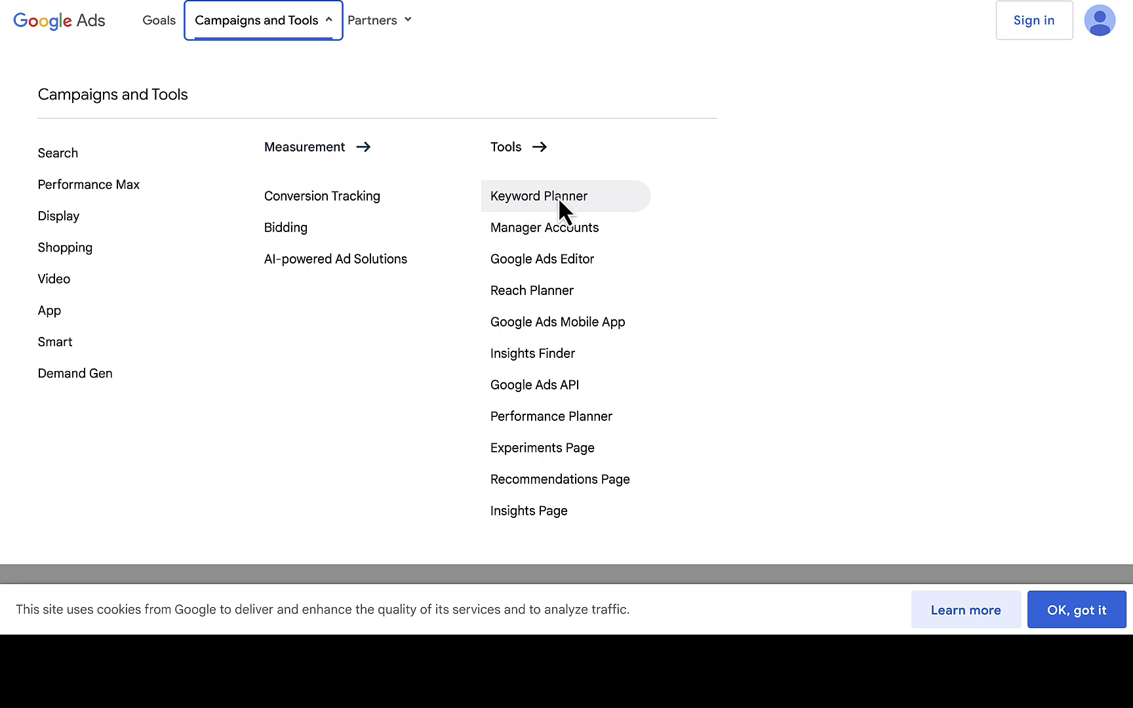
click(528, 172)
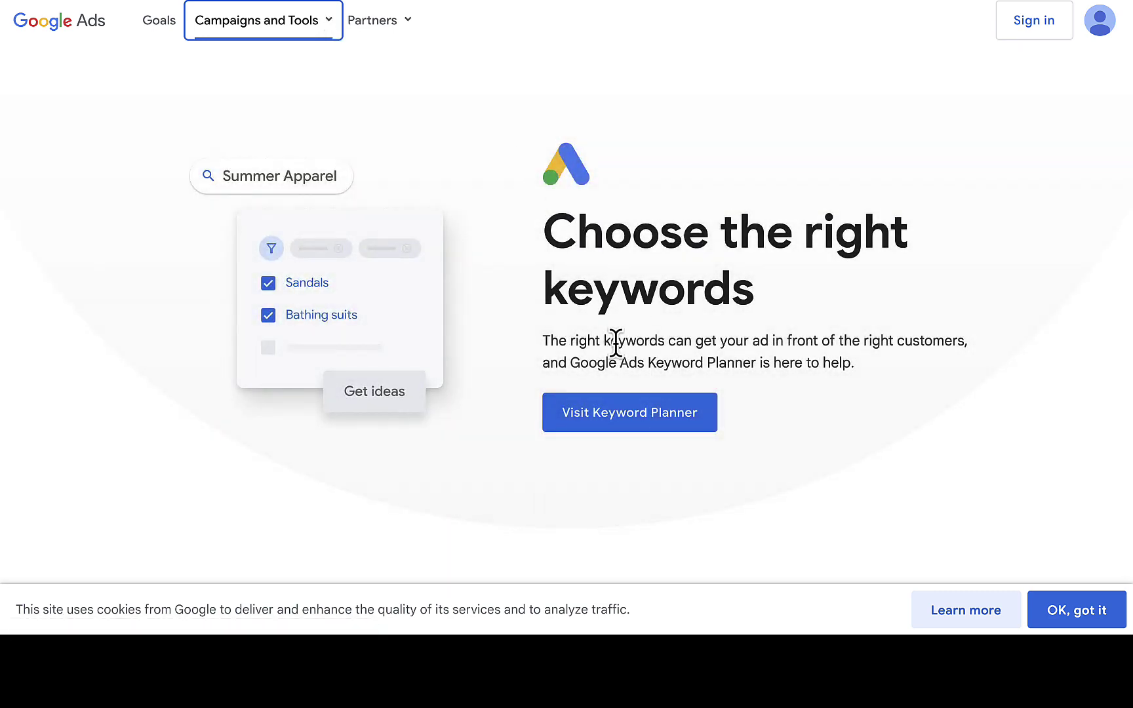
click(632, 433)
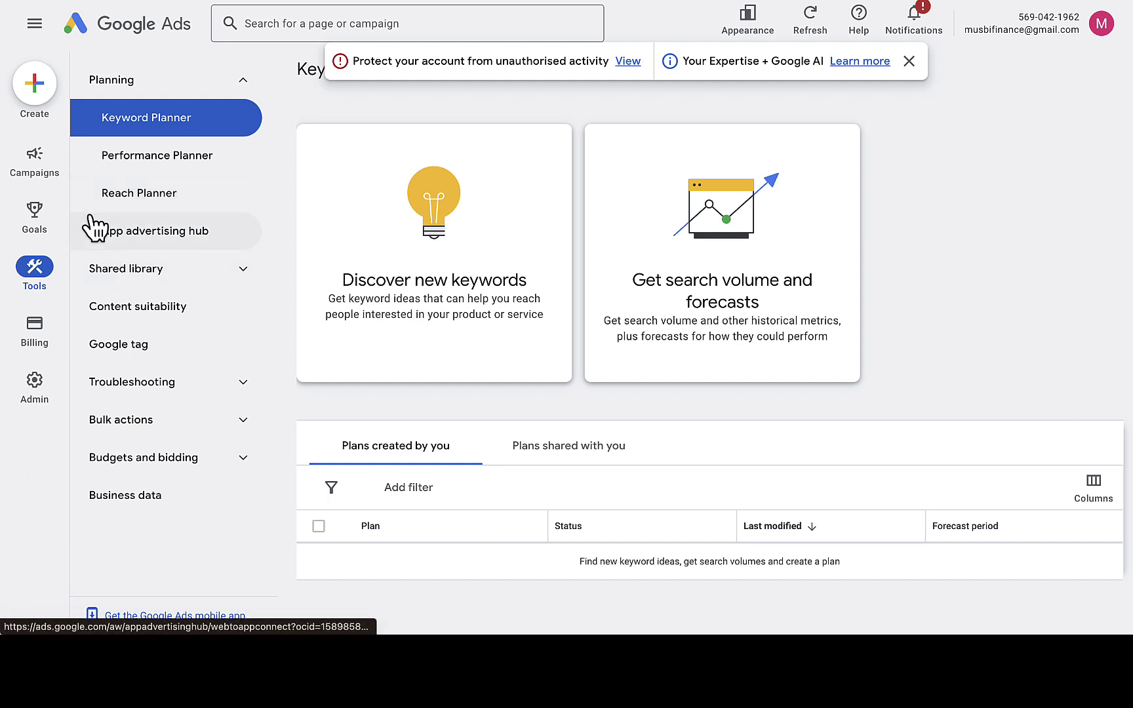
mouse_move(33, 158)
mouse_move(34, 214)
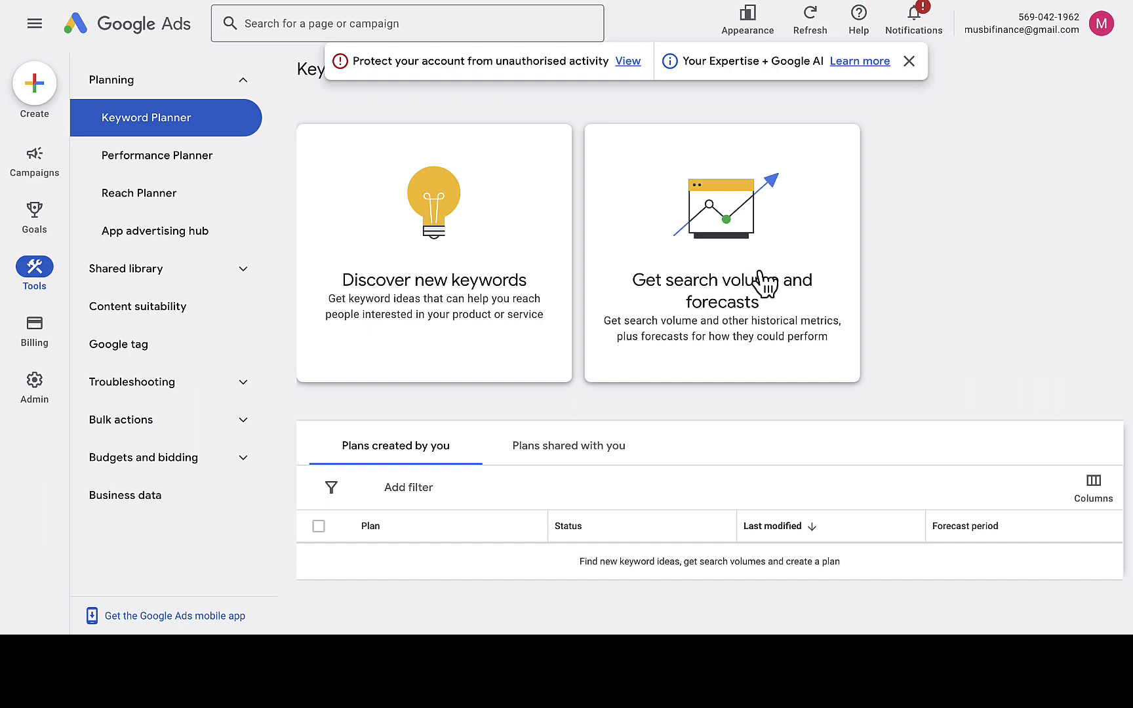
Check and close the Get search volume and forecasts panel, then open Discover new keywords.
right_click(436, 253)
key(Escape)
click(725, 240)
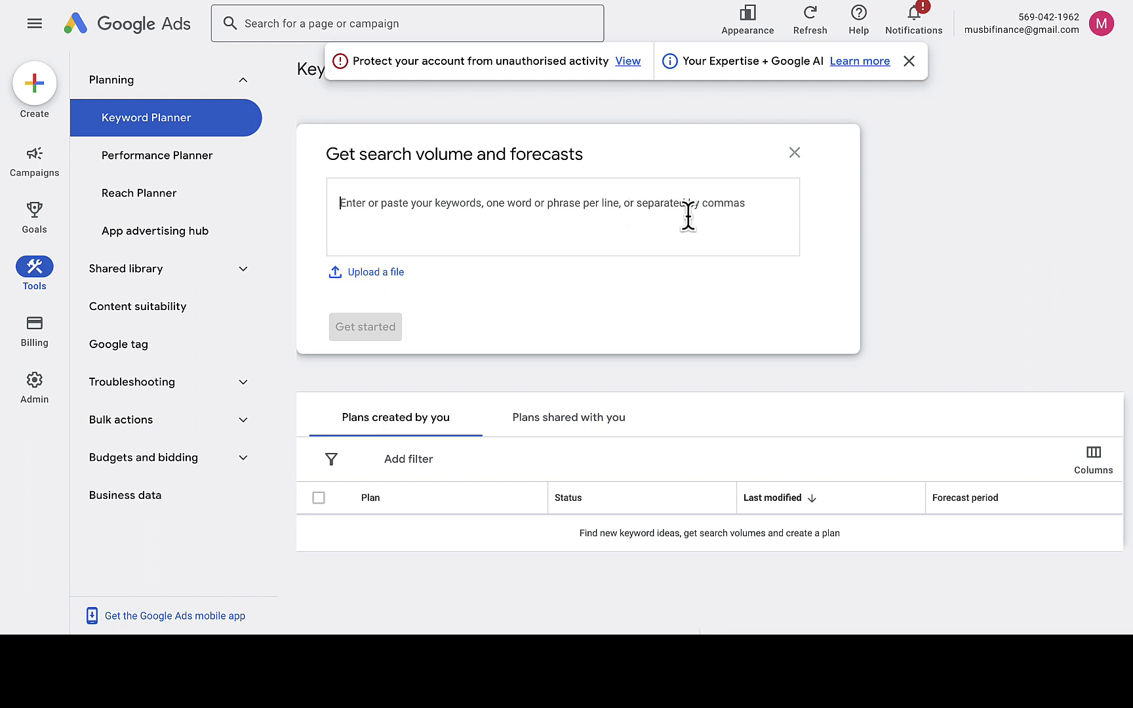
click(794, 153)
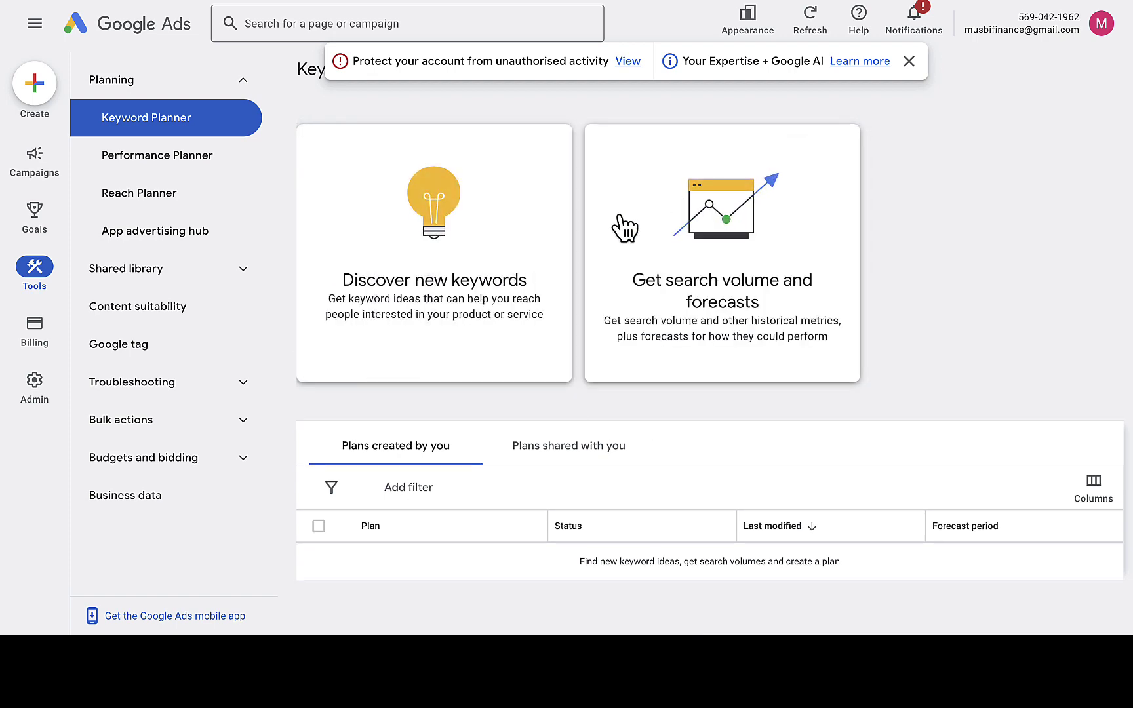
click(472, 246)
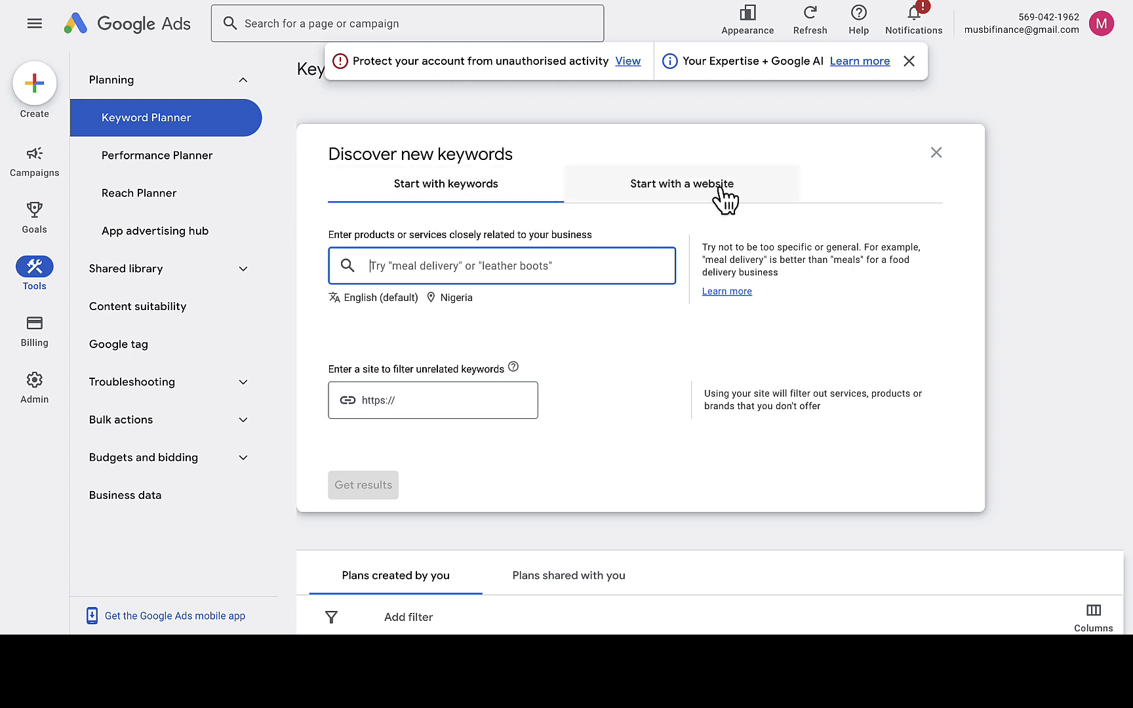
Switch to Start with a website, remove Nigeria to target all locations, and type 'coursera'.
click(680, 185)
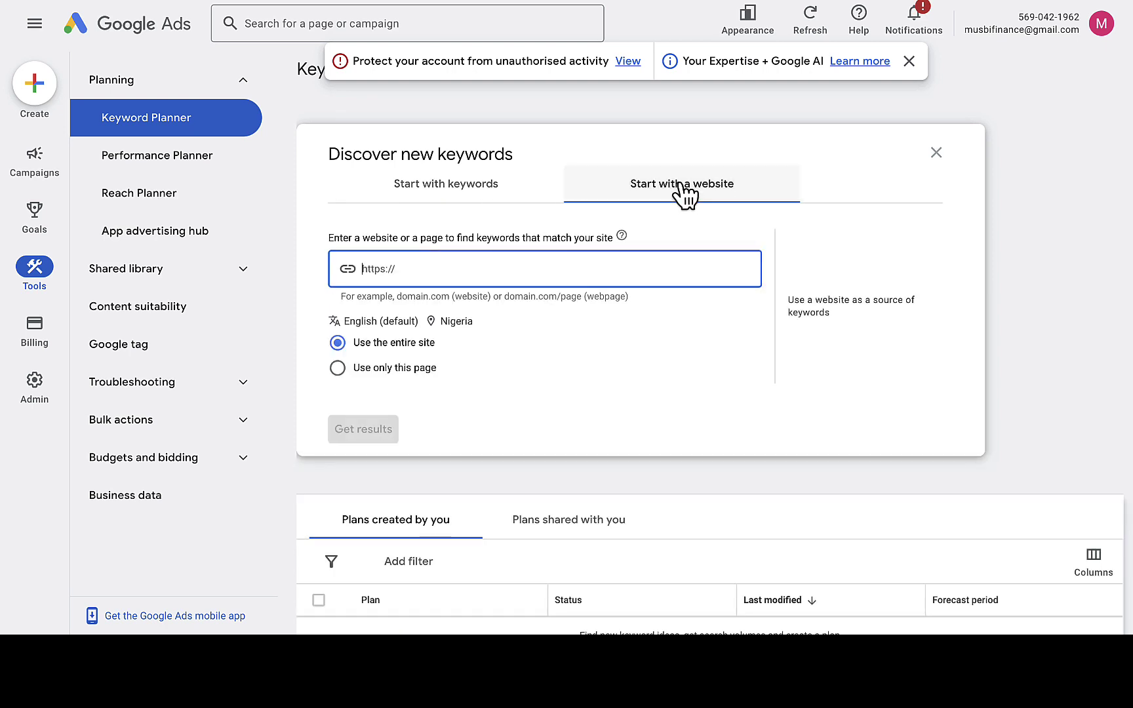
click(434, 323)
click(463, 262)
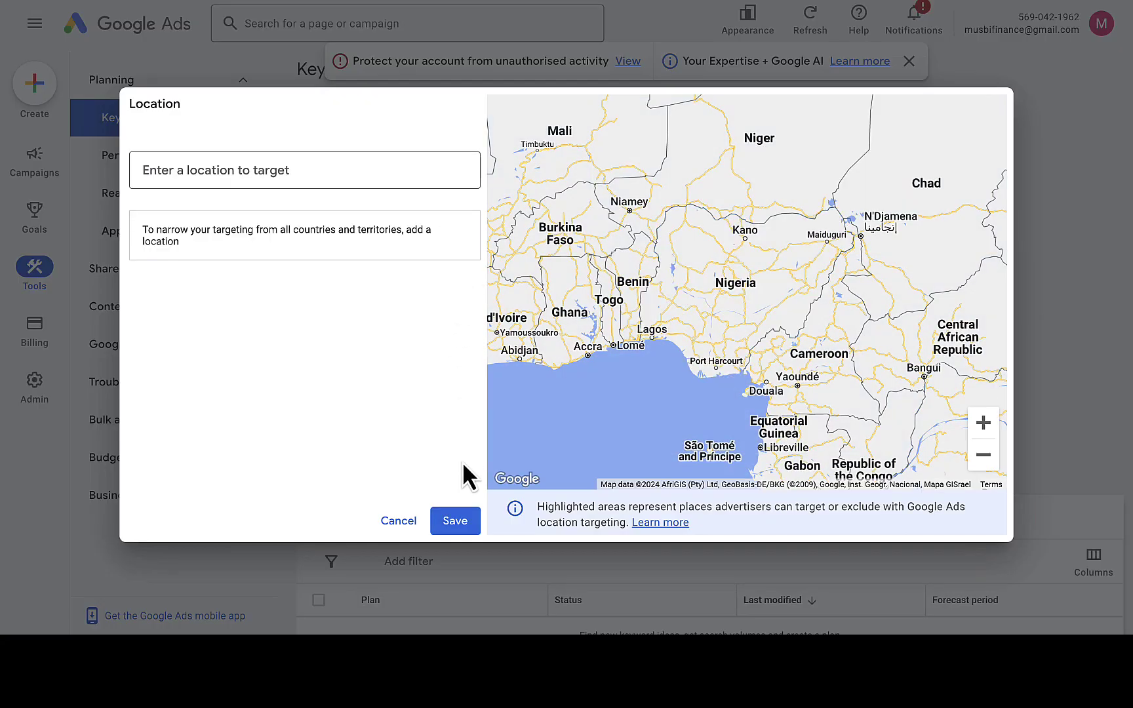
click(461, 528)
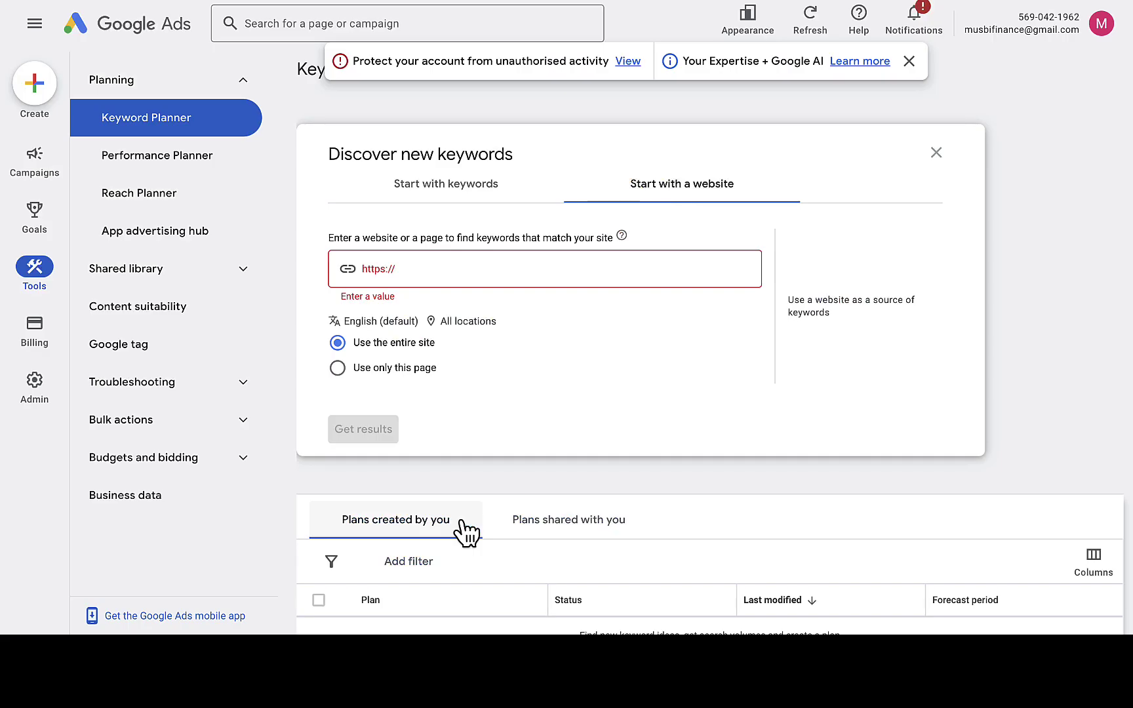
click(421, 270)
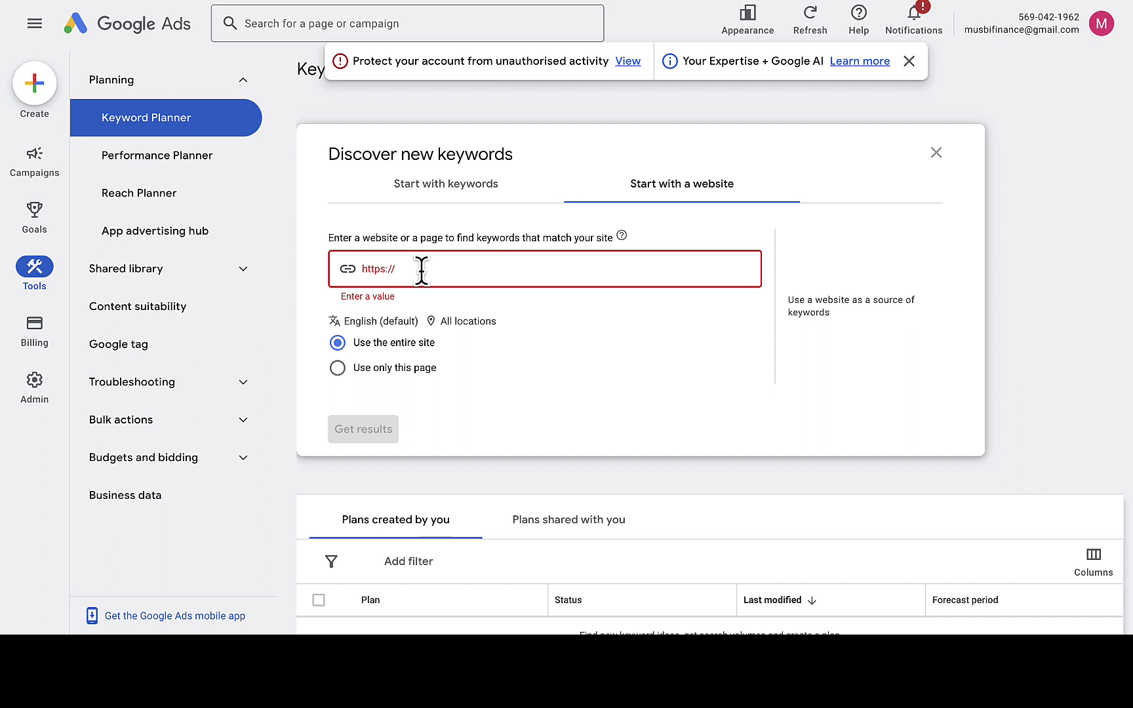
text(coursera)
Build the coursera.org address in a new tab and paste it into the website field.
double_click(420, 268)
key(super+c)
key(super+t)
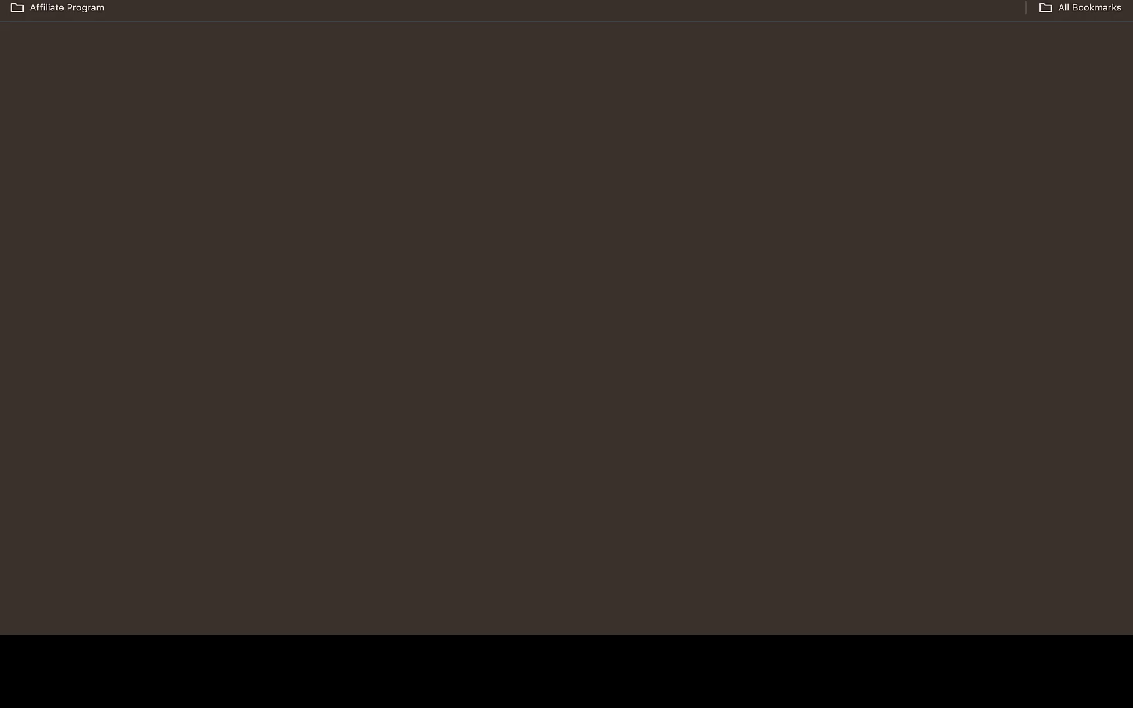
key(super+v)
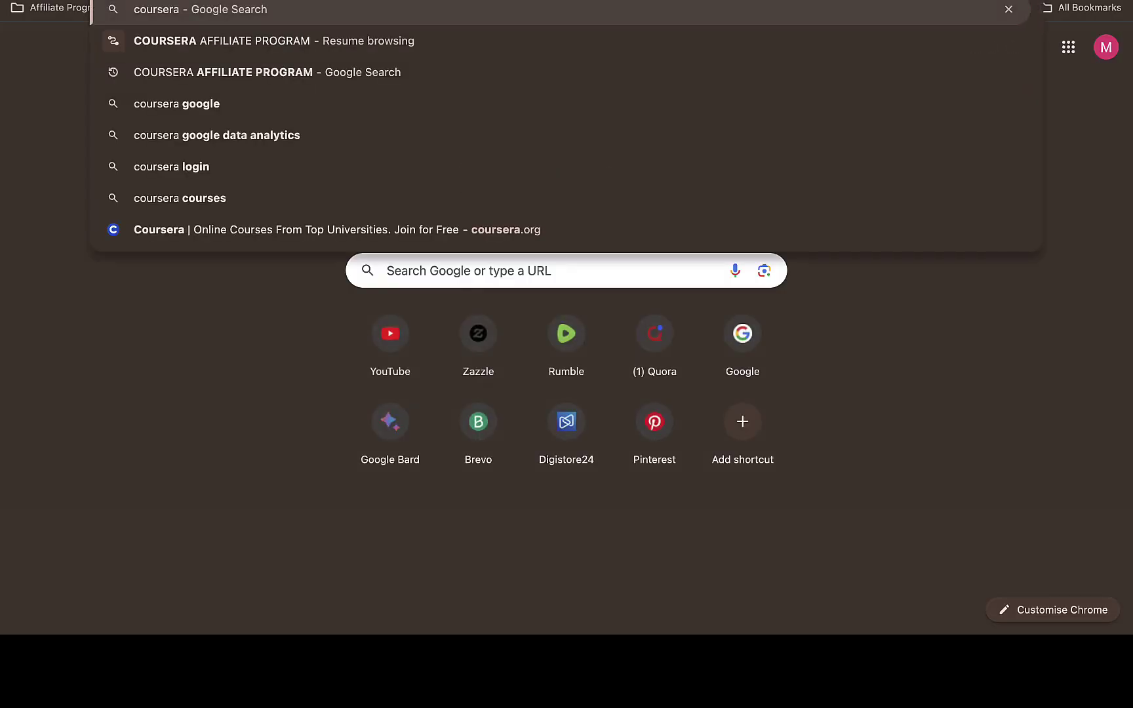
text(.)
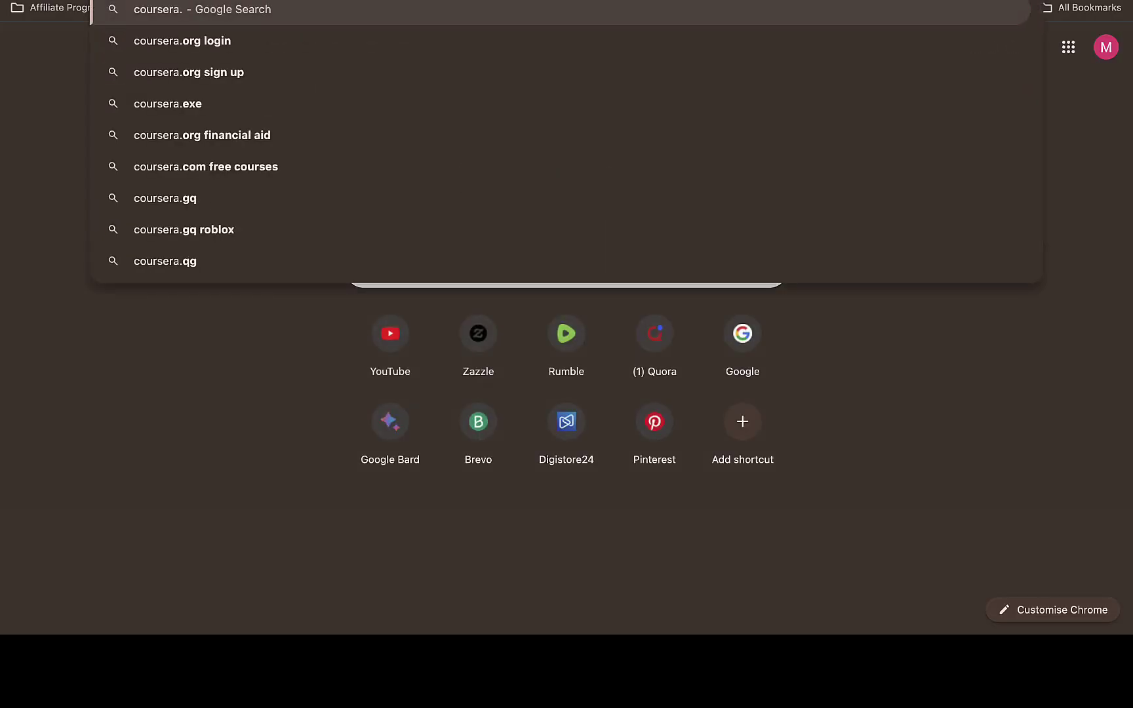
text(org)
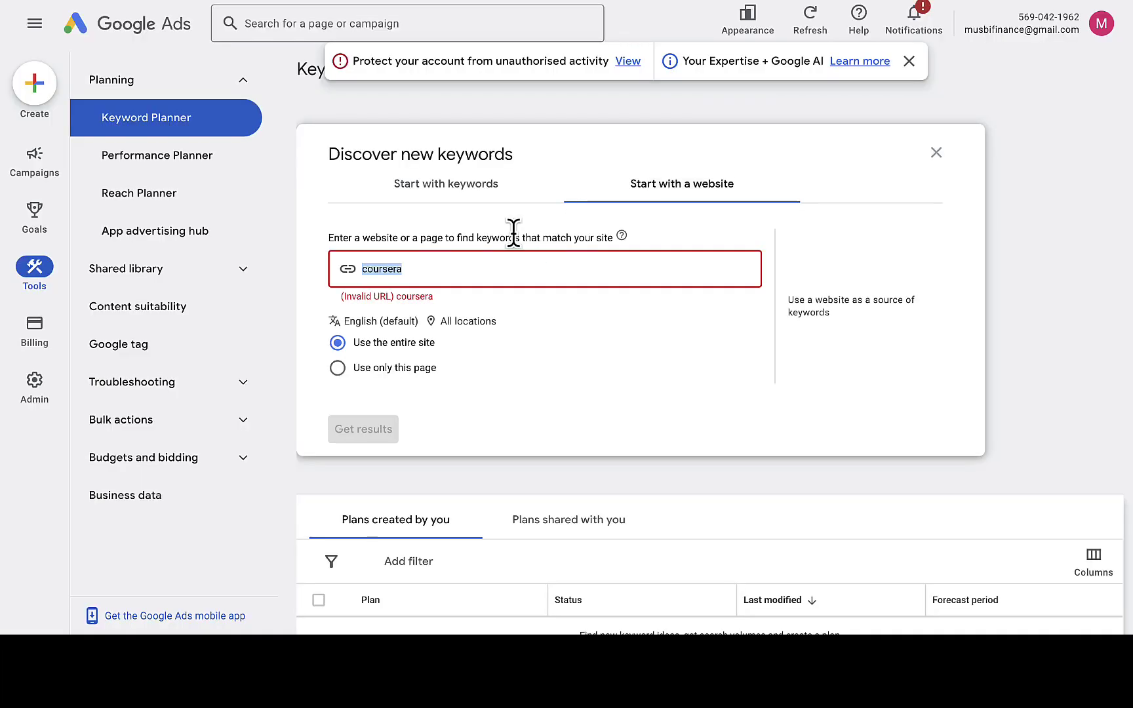
text(https://coursera.org/)
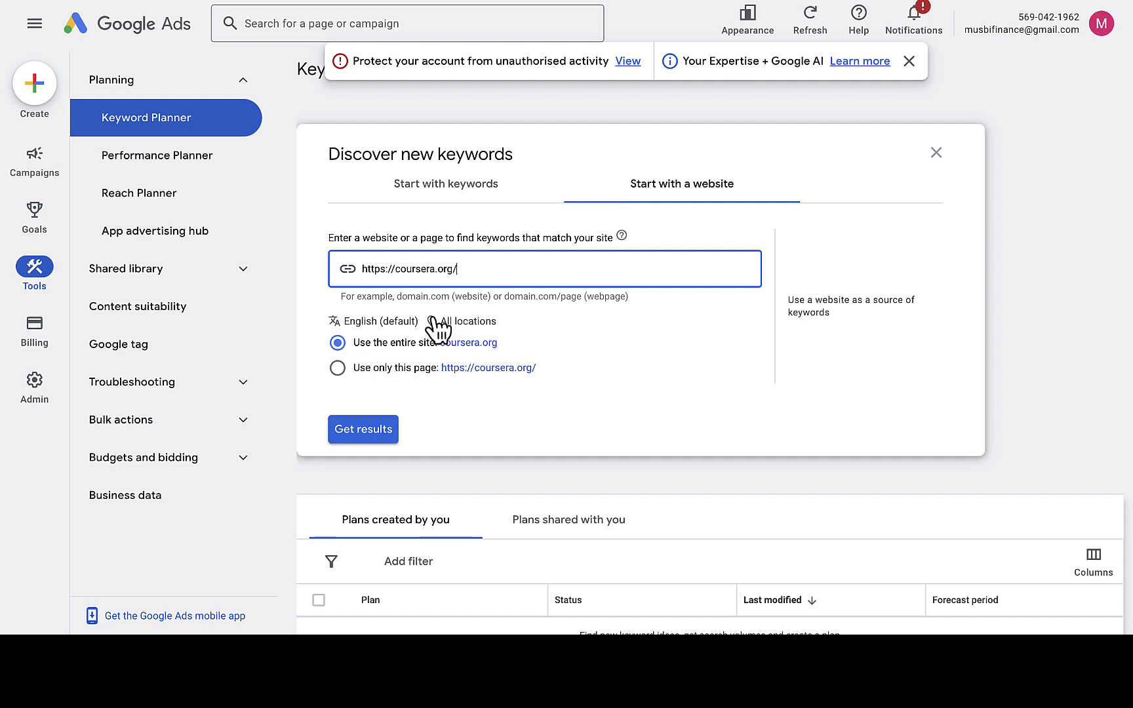
Get keyword ideas for coursera.org, hide Refine keywords, and sort by top-of-page bid (high range).
click(374, 433)
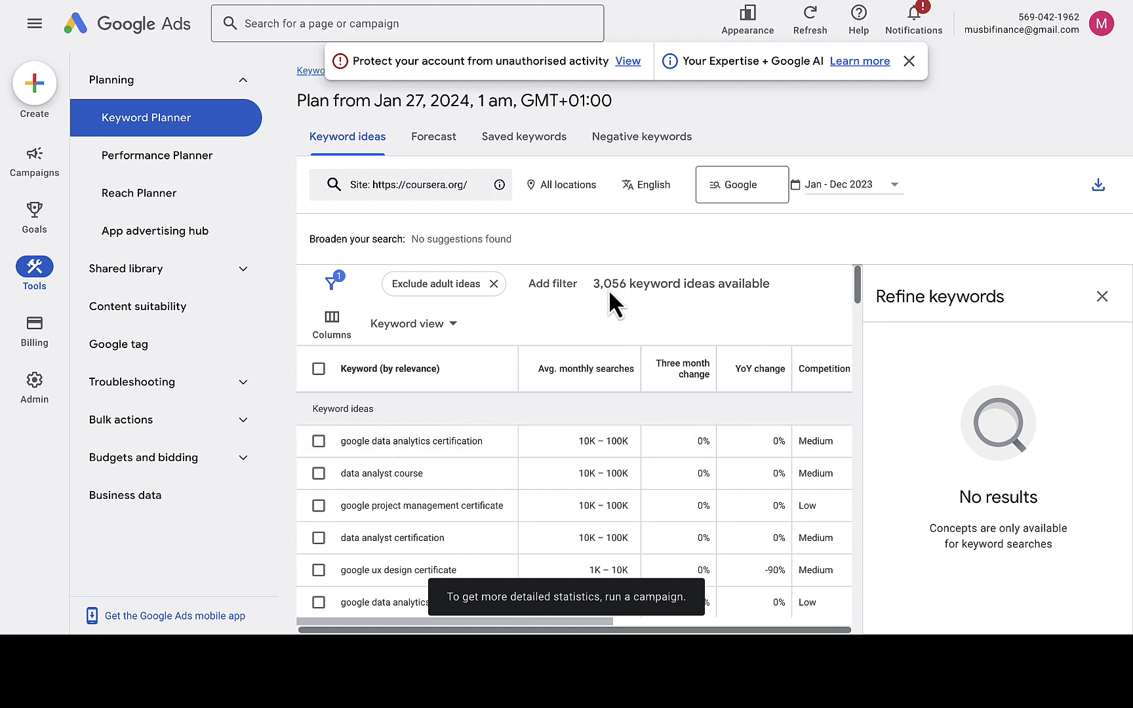
click(1102, 299)
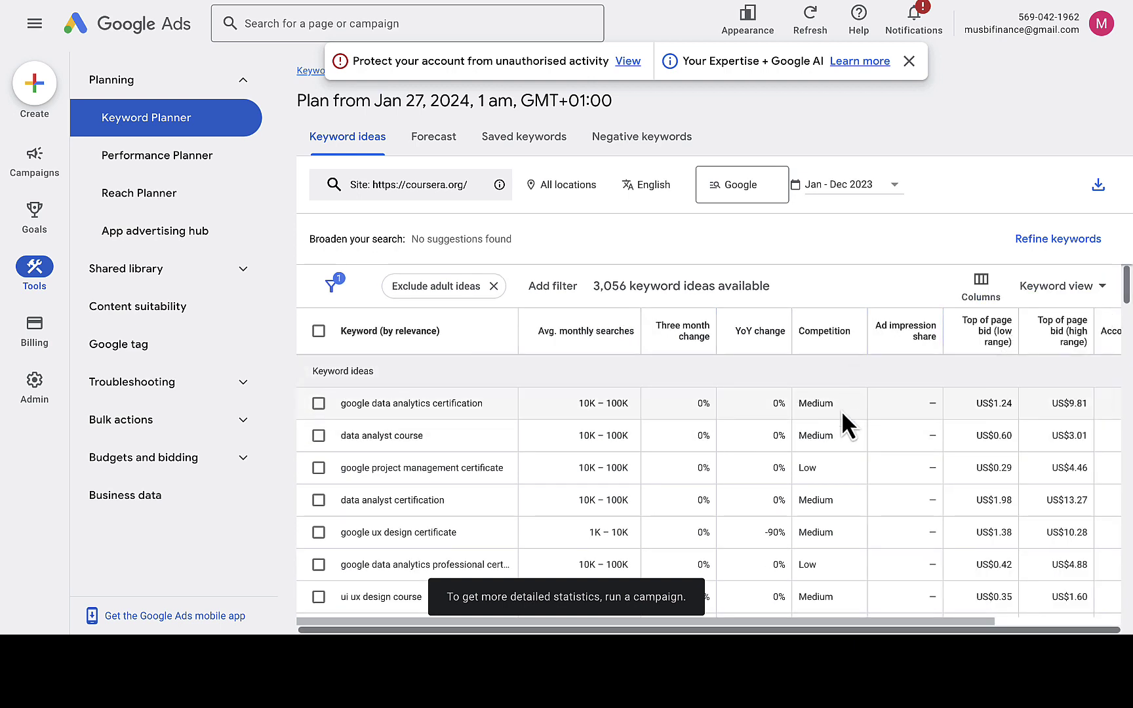
click(1061, 337)
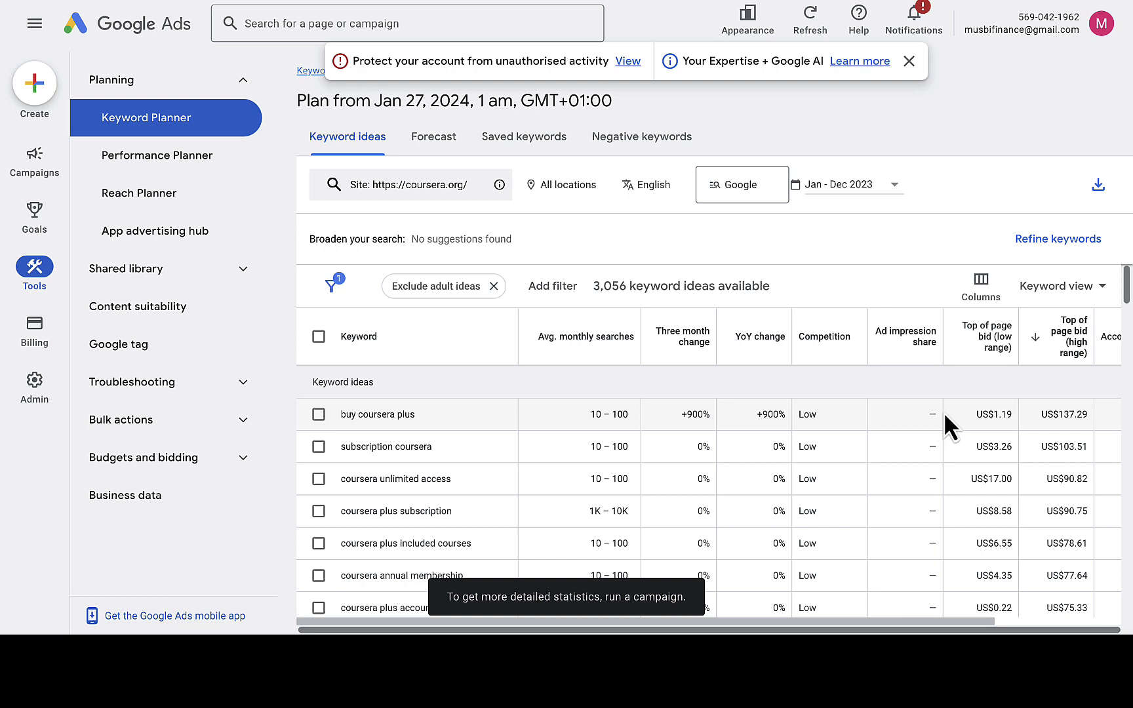
mouse_move(1081, 354)
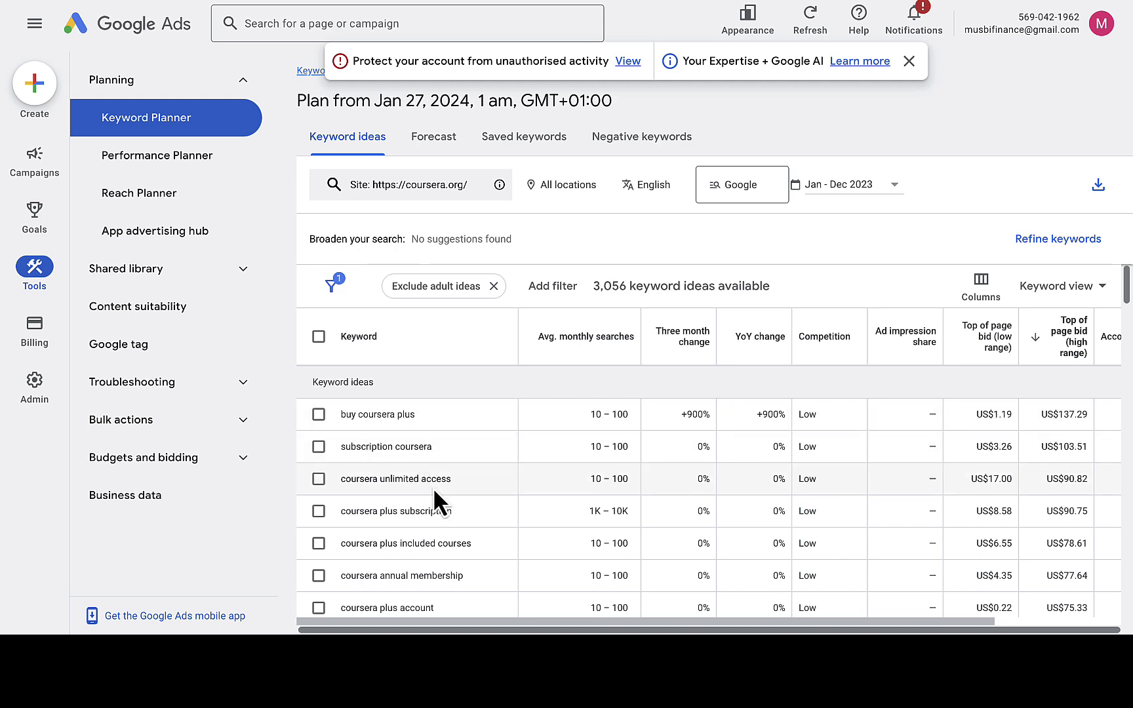
scroll(434, 501, down, 2)
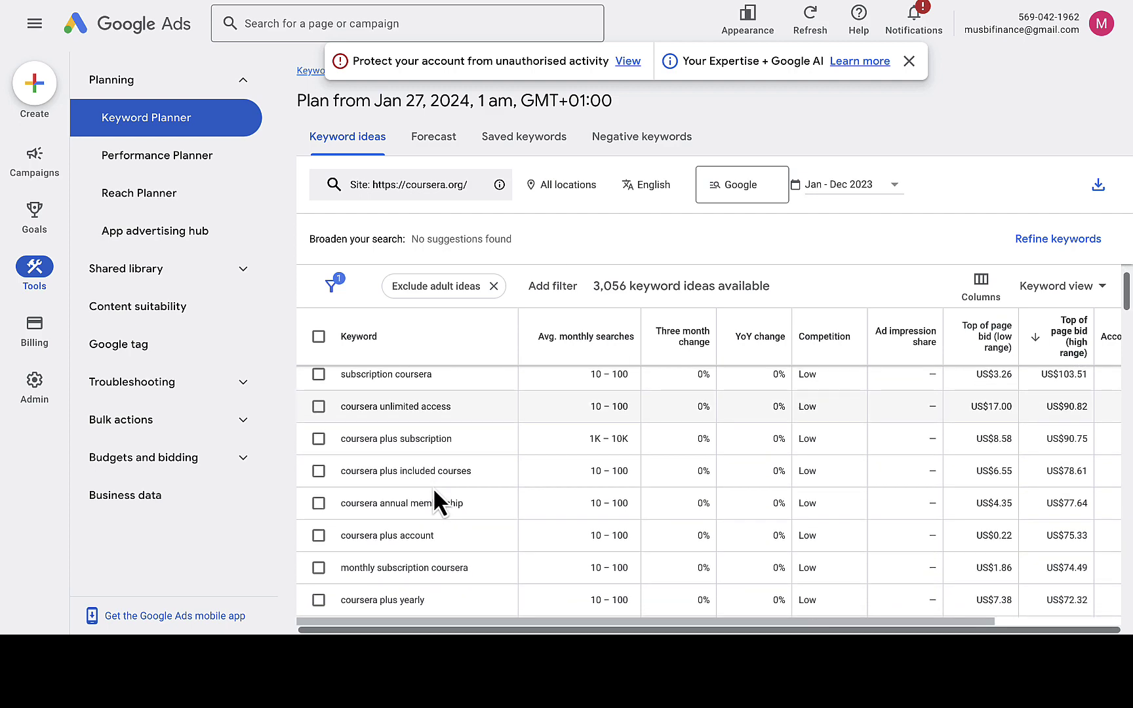
scroll(434, 491, up, 2)
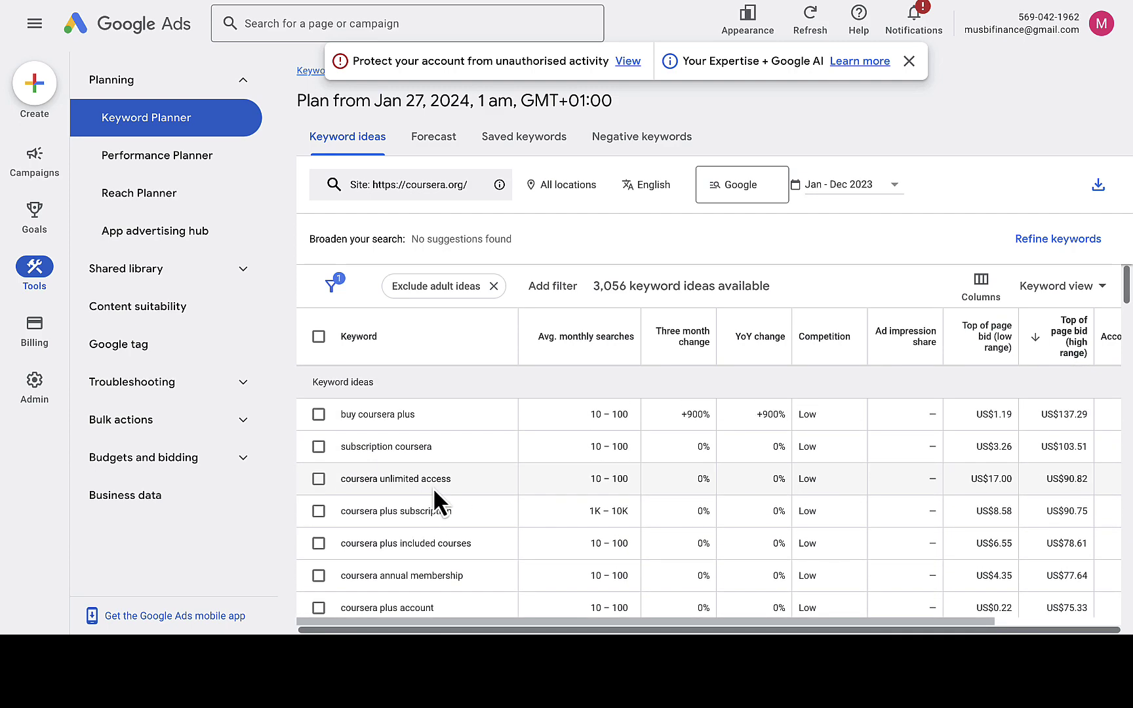
Run a new Discover new keywords search for 'coursera' from the Keyword Planner start page.
click(170, 122)
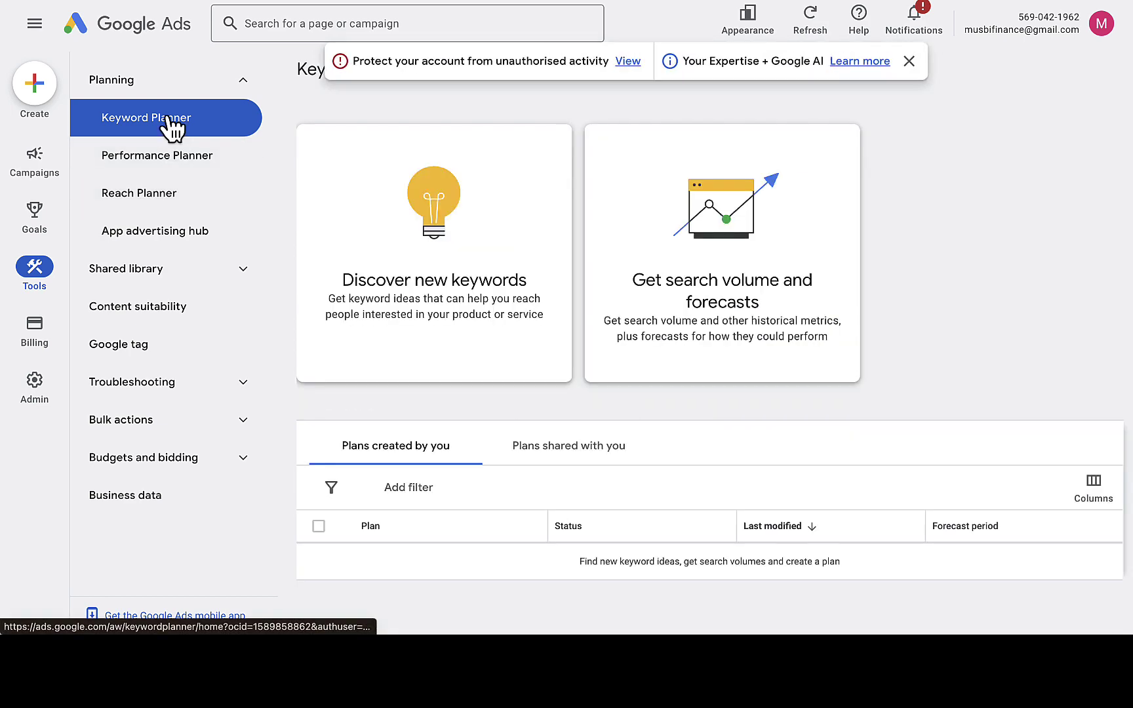
click(427, 230)
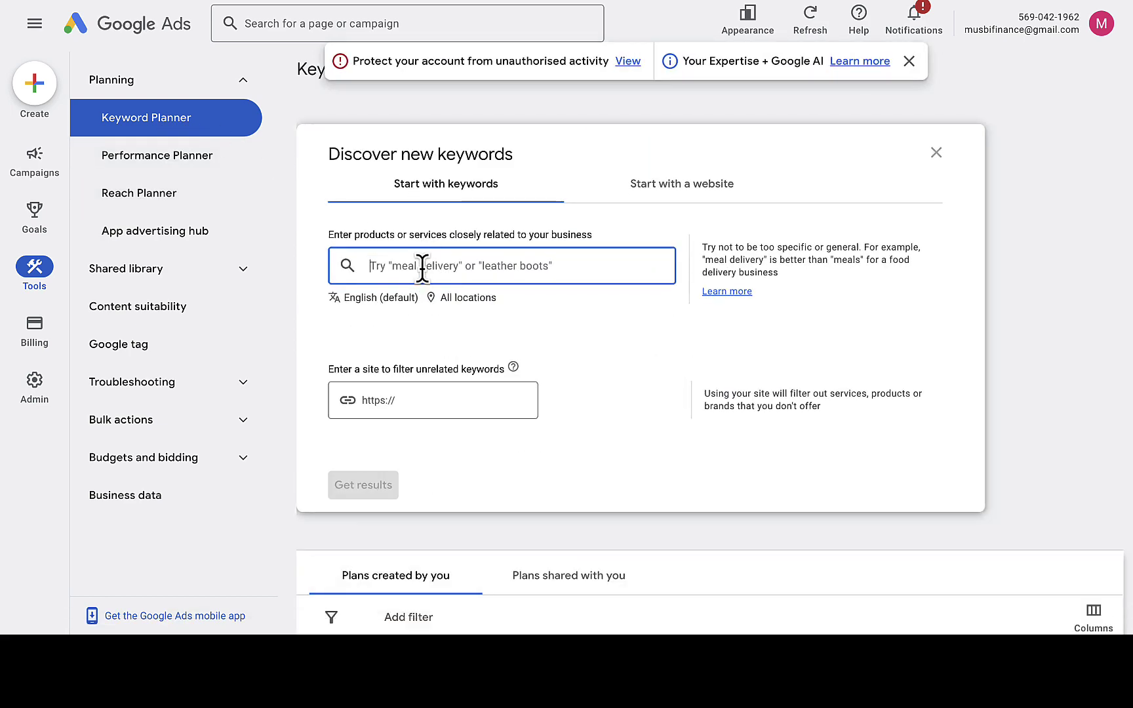
text(cours)
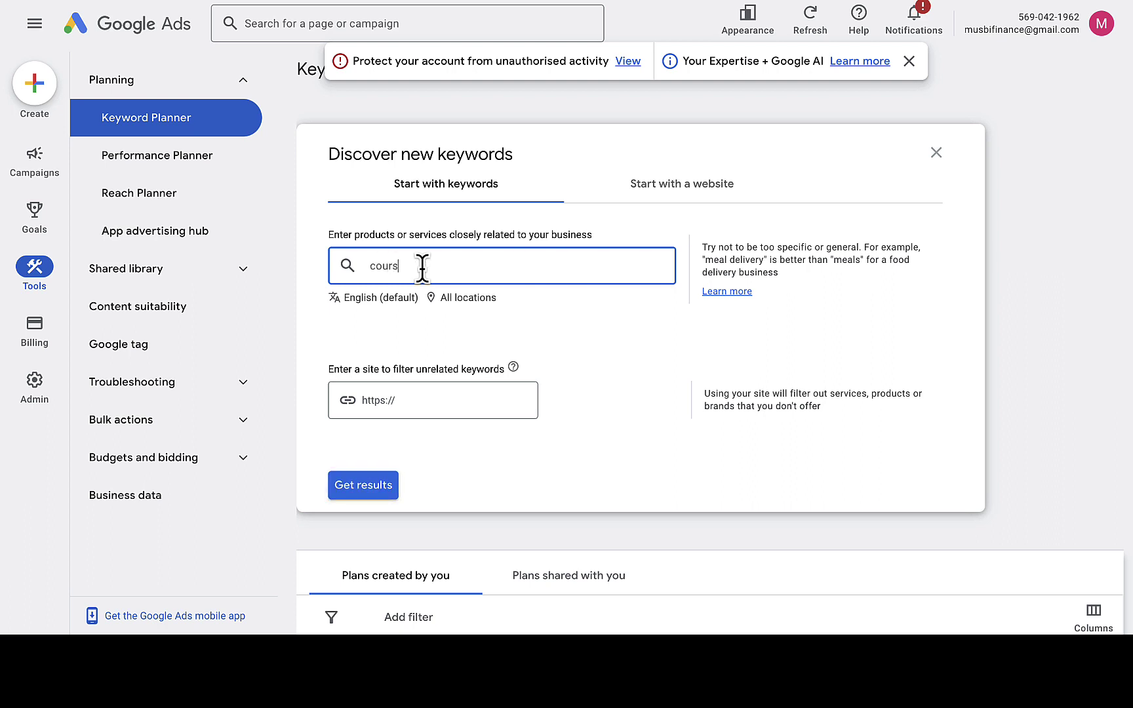
text(era)
click(364, 487)
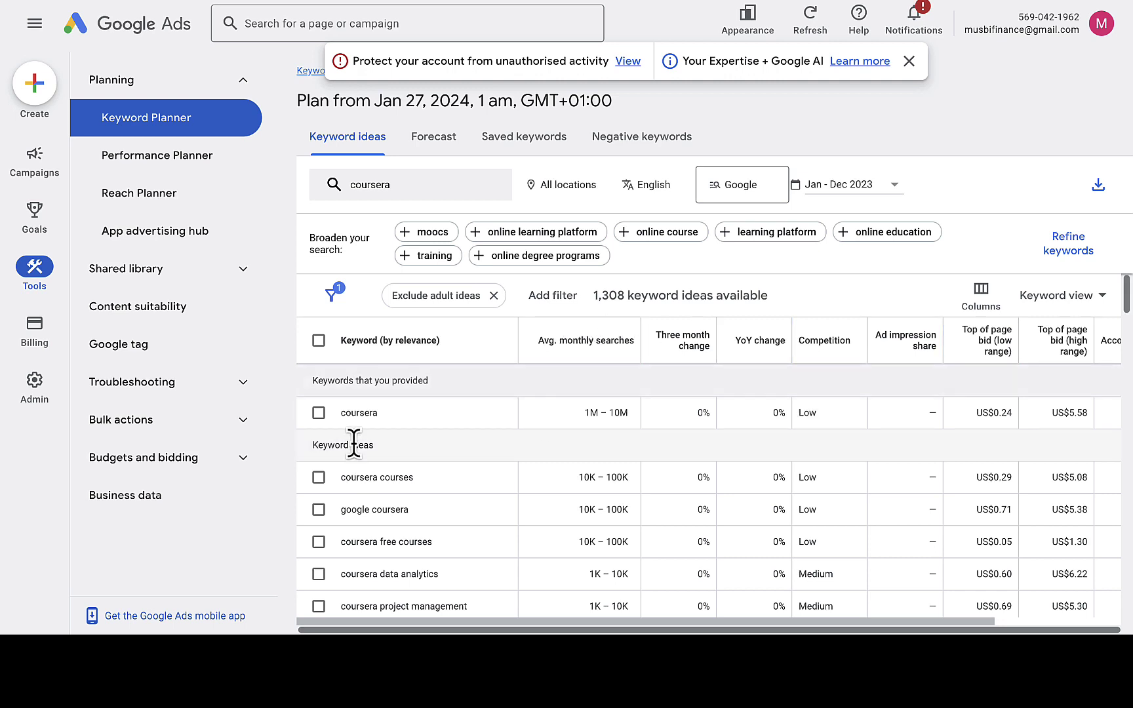
Sort the coursera keyword ideas by highest top-of-page bid (high range).
click(1068, 343)
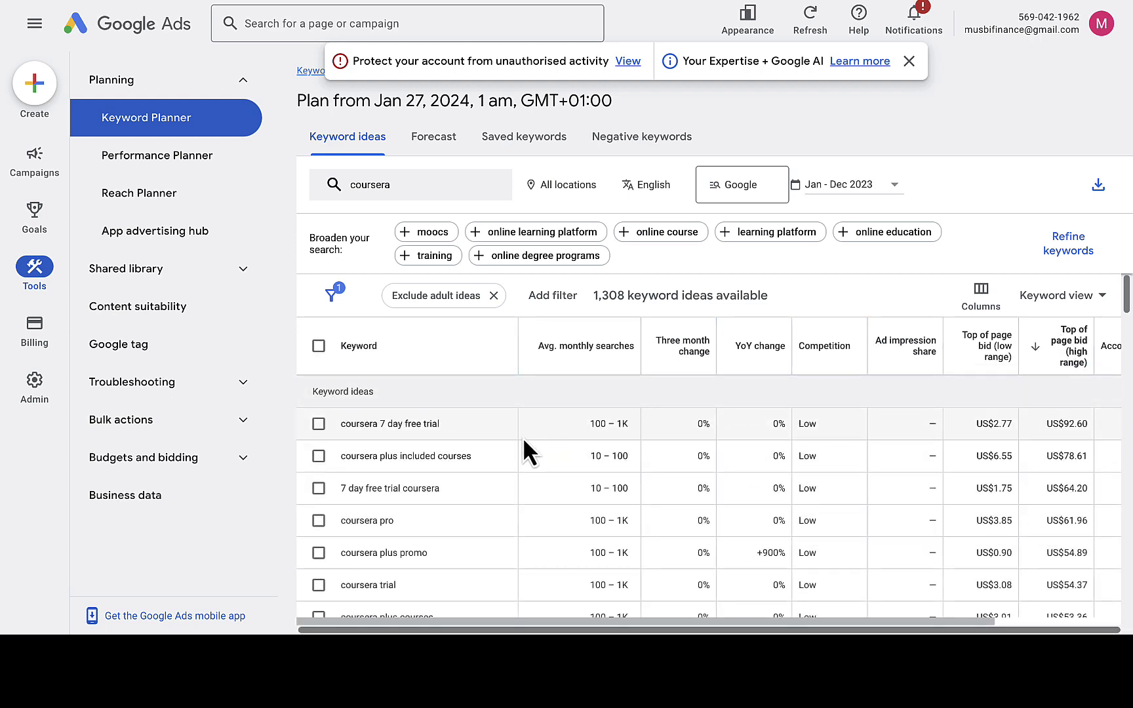
scroll(525, 451, down, 1)
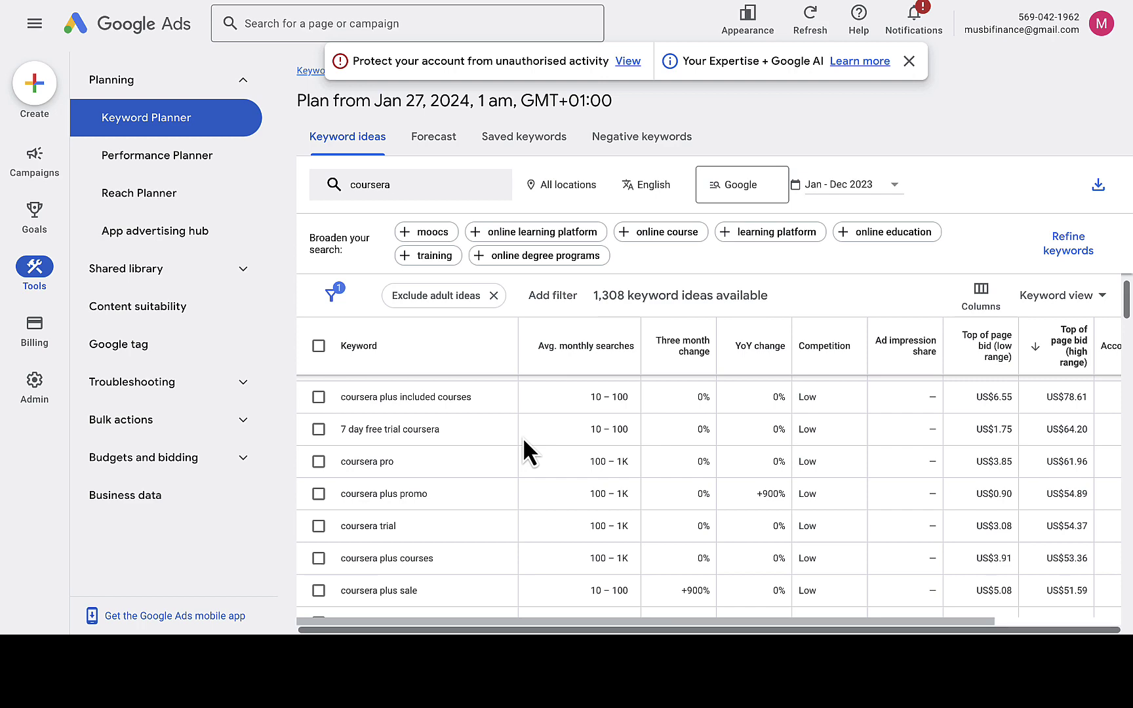
scroll(523, 439, up, 1)
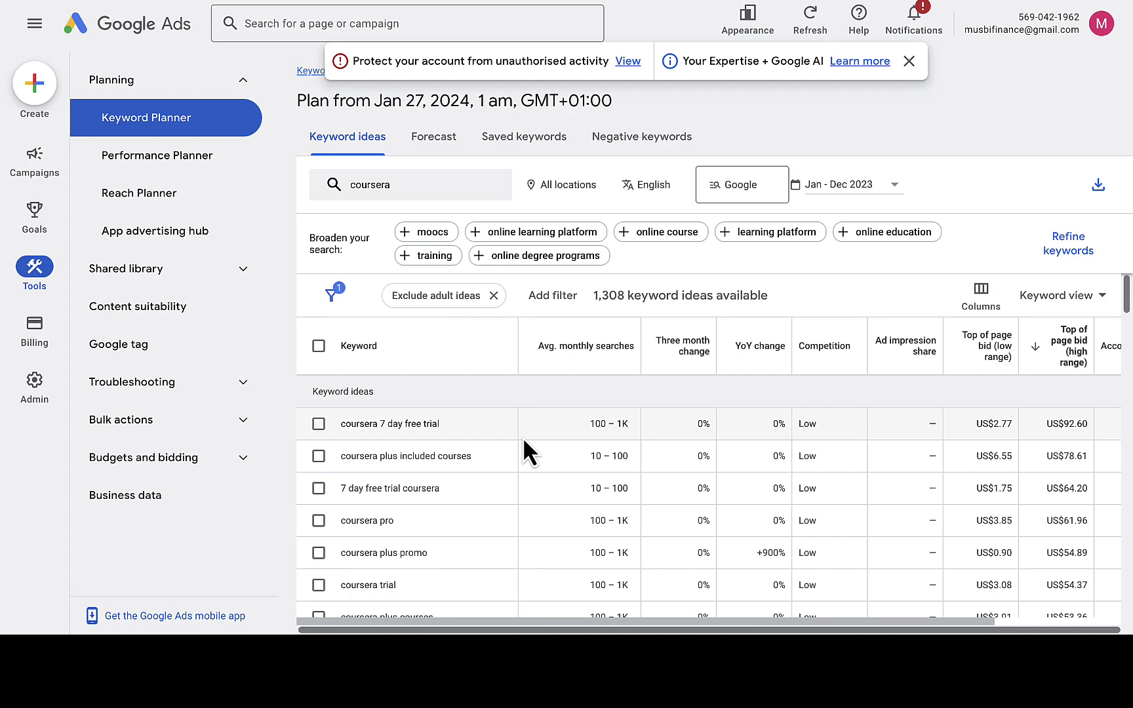
Re-sort the ideas by Avg. monthly searches, lowest volumes first.
click(609, 345)
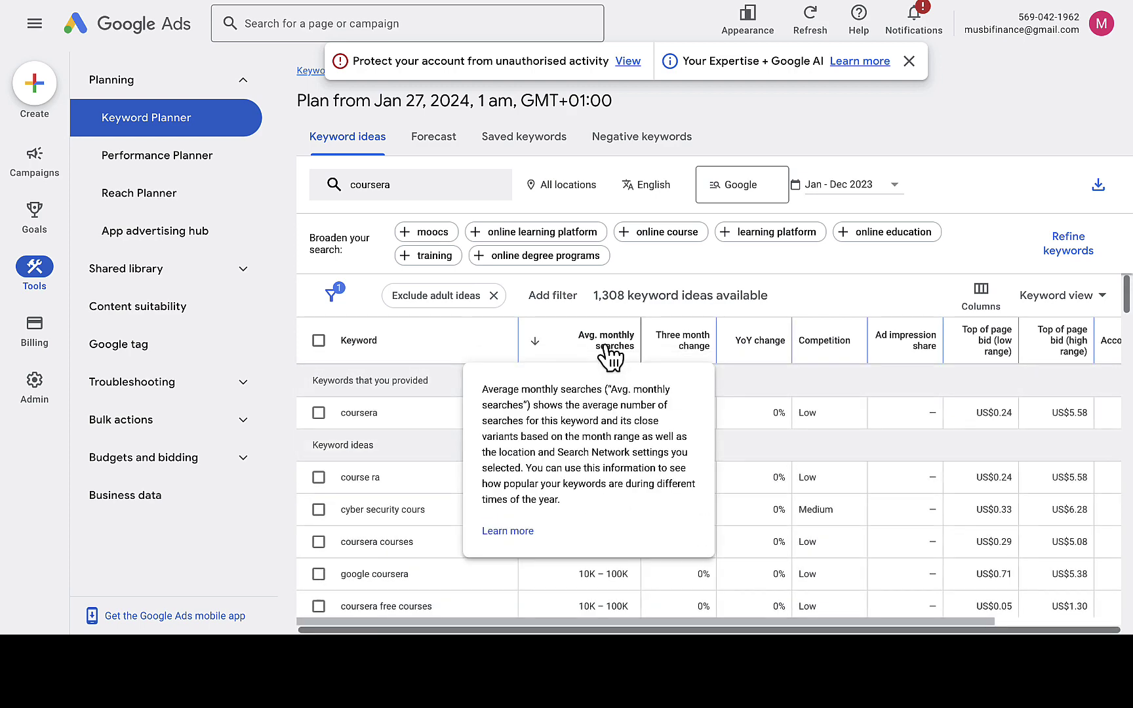
click(609, 346)
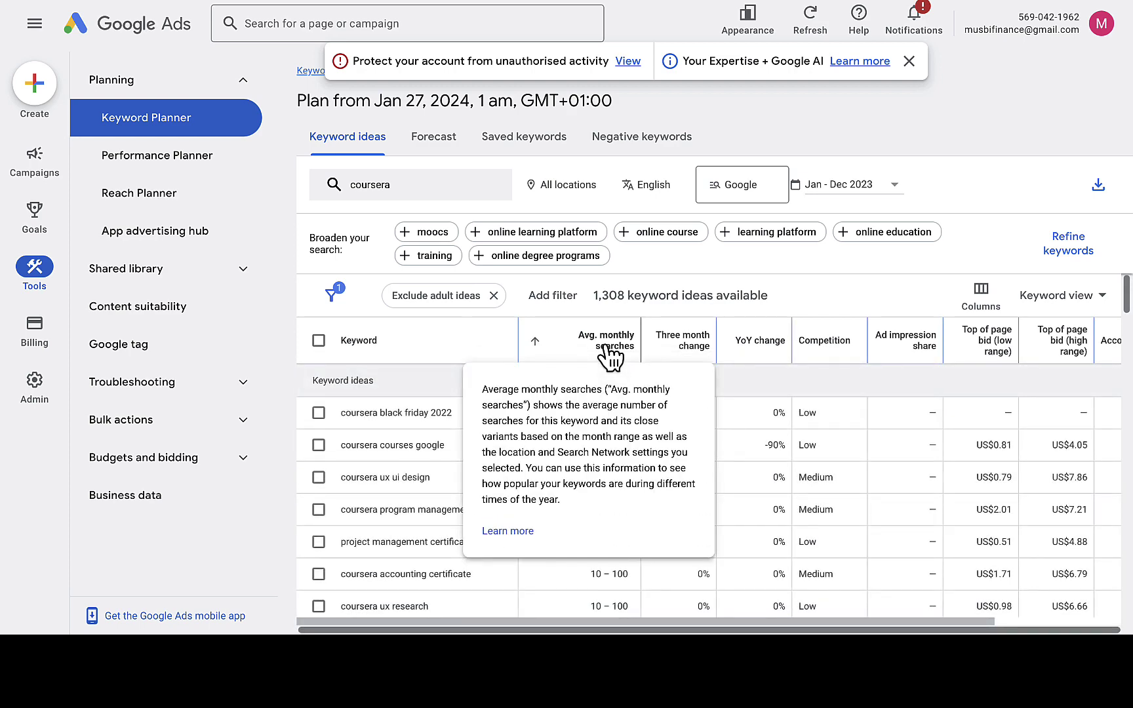
click(607, 349)
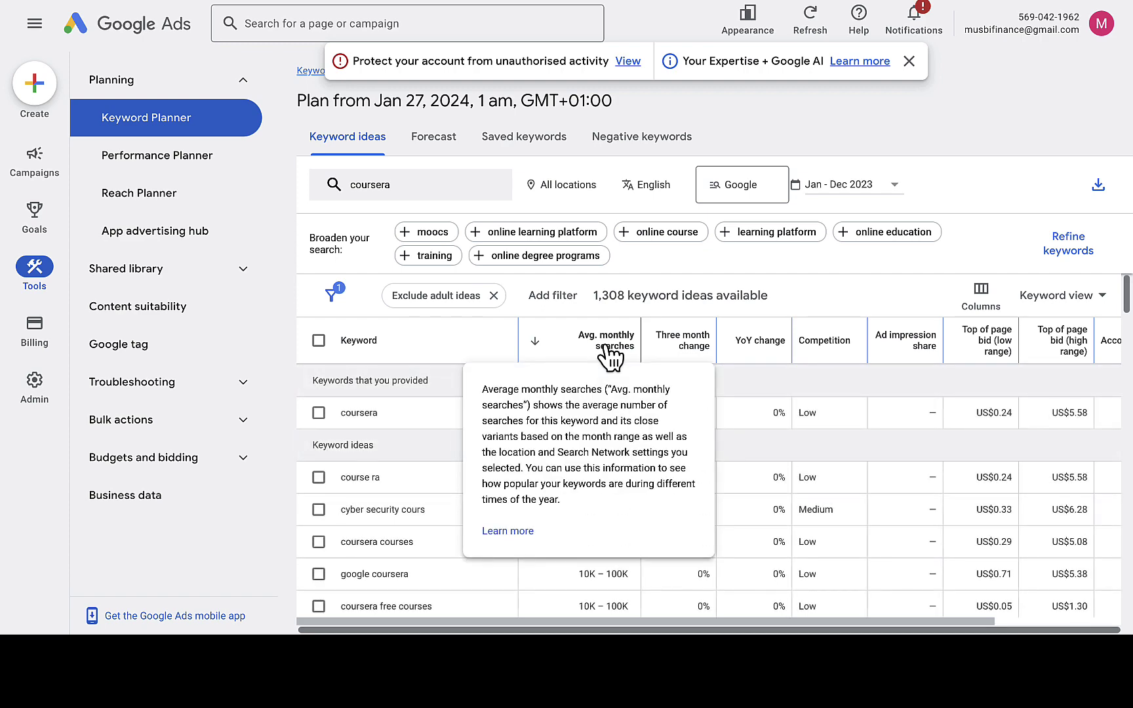
click(614, 348)
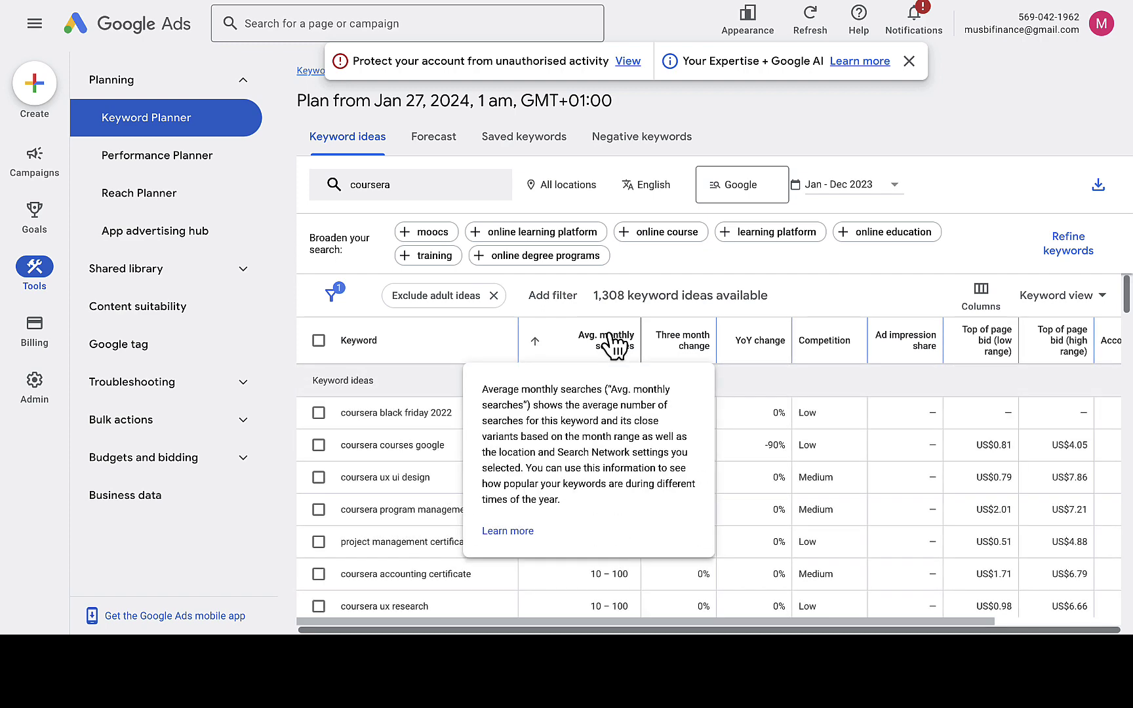
click(613, 349)
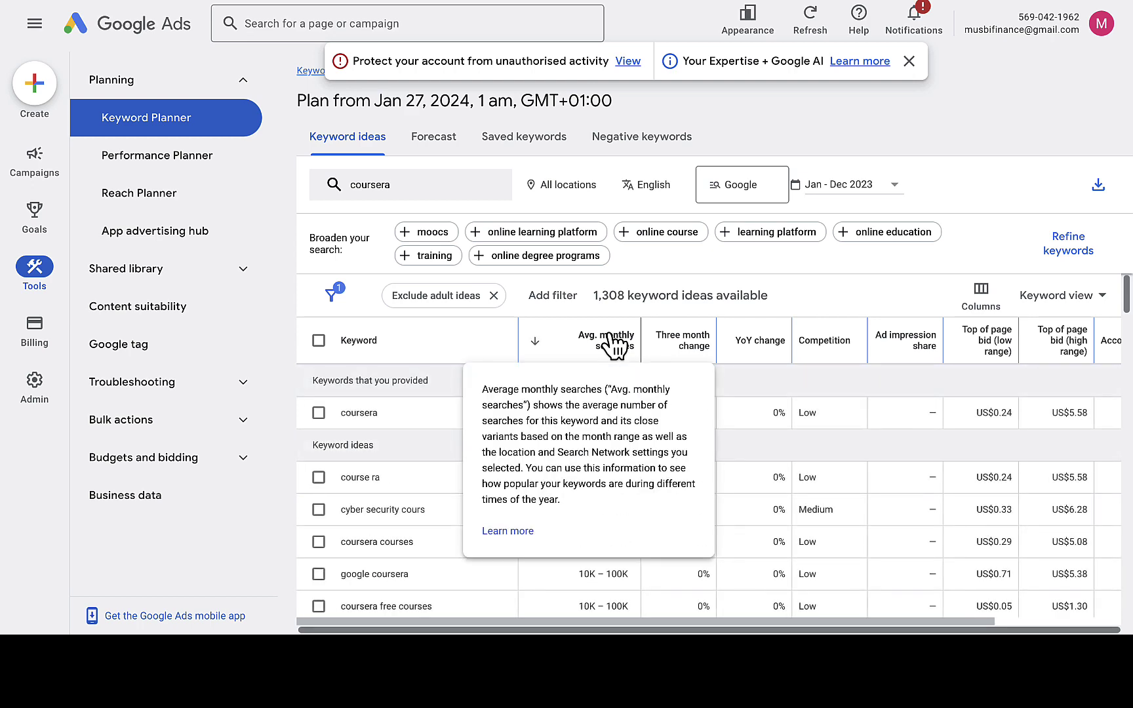
click(614, 348)
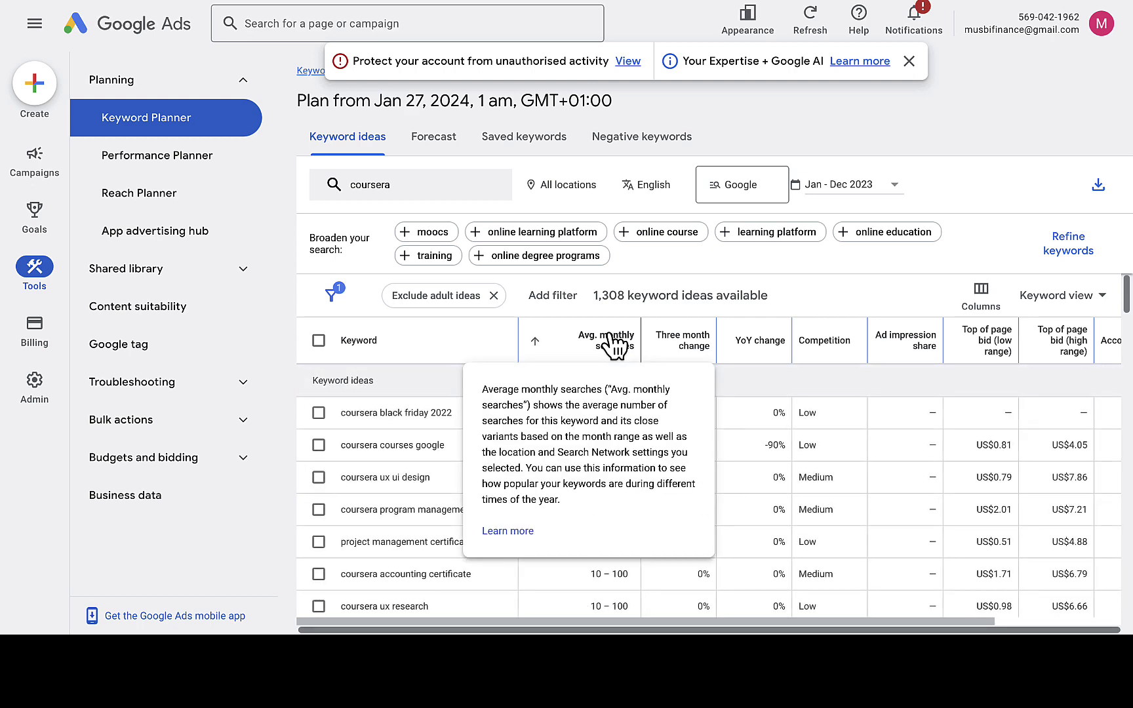